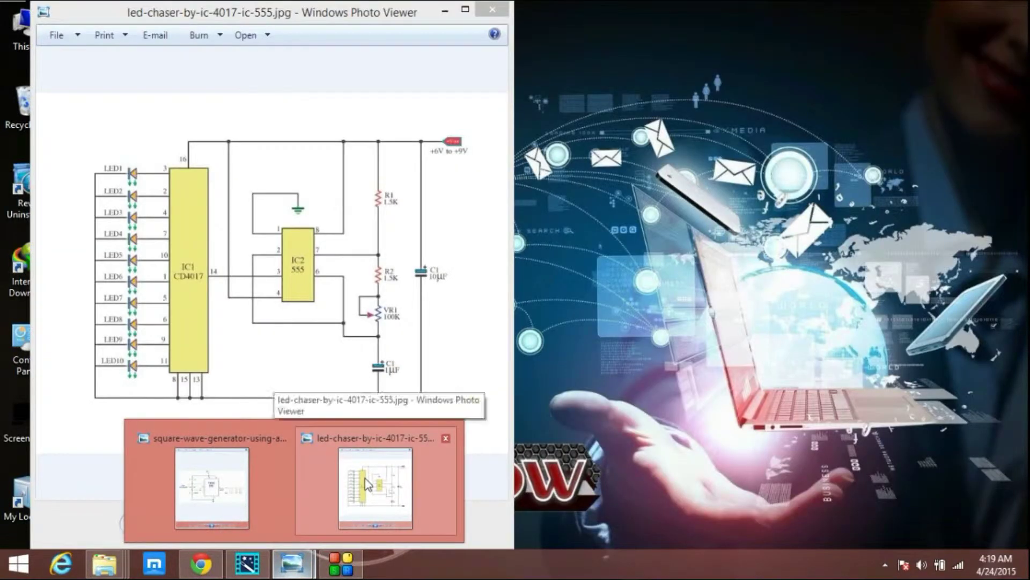
left_click(365, 479)
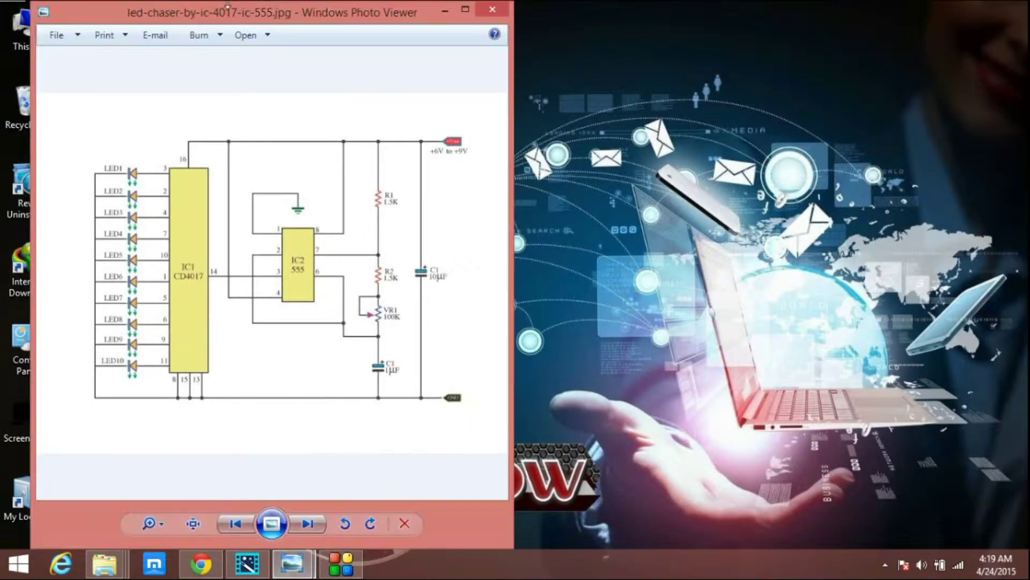
left_click_drag(234, 18, 243, 18)
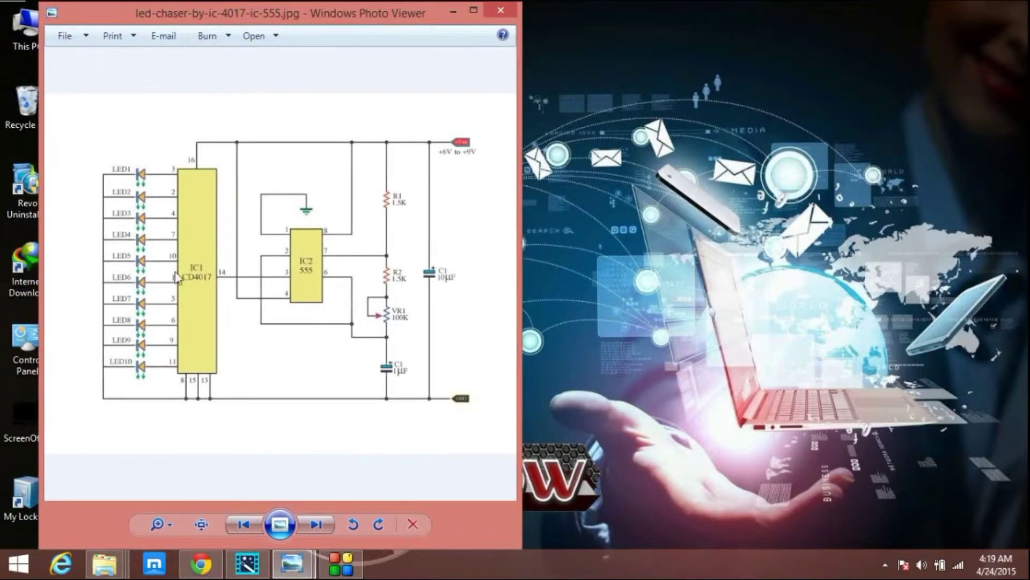